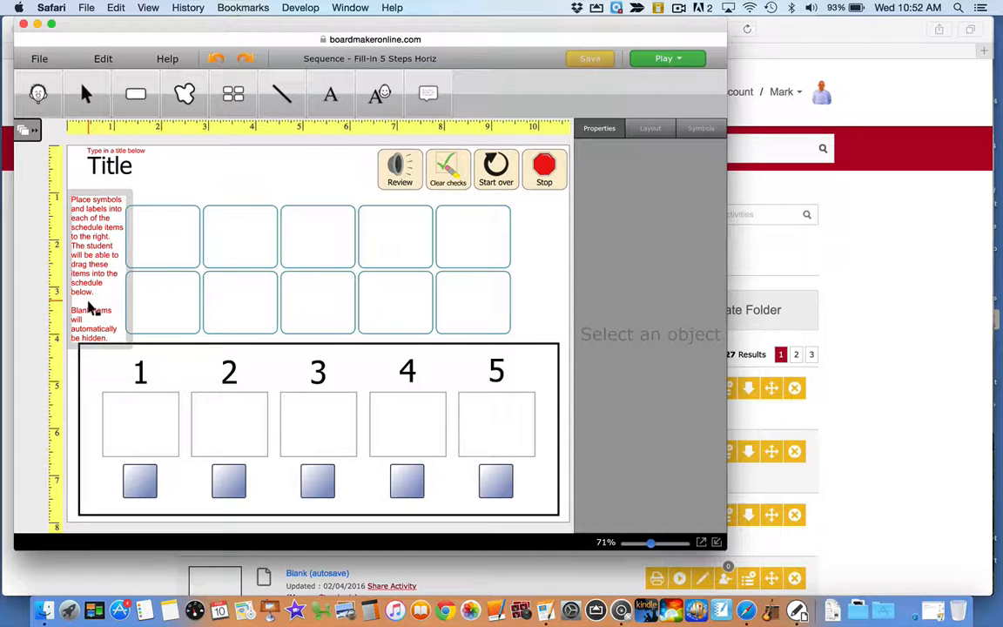
Change the activity's title text to "Handwashing"
click(113, 163)
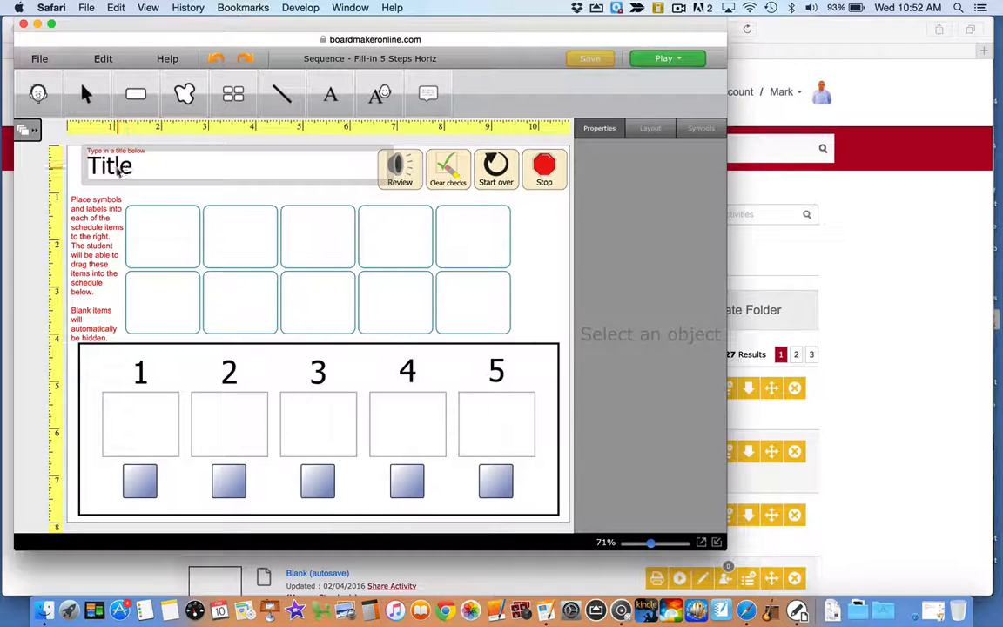
click(126, 167)
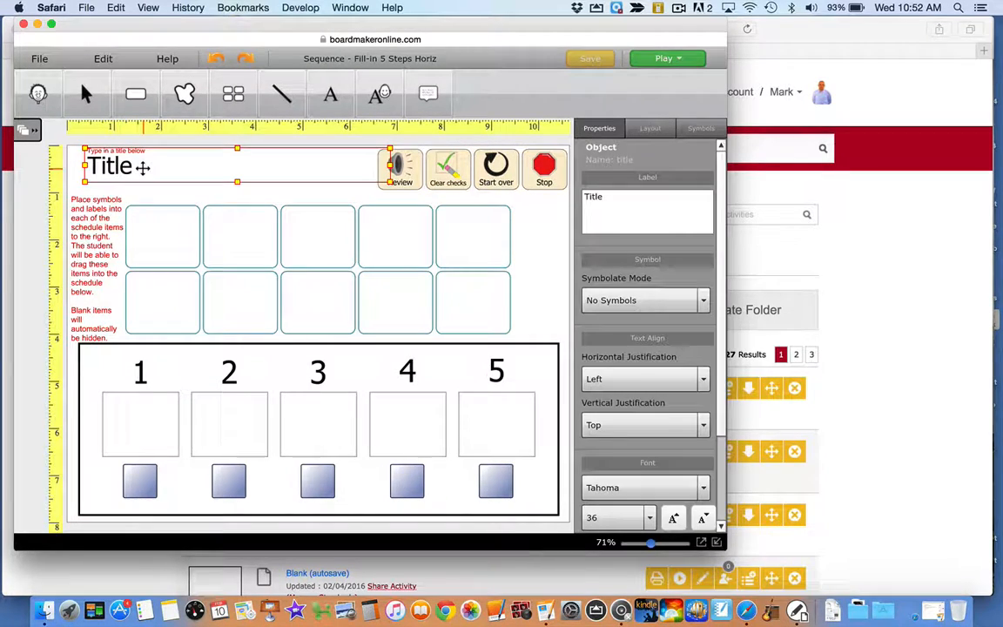
click(620, 207)
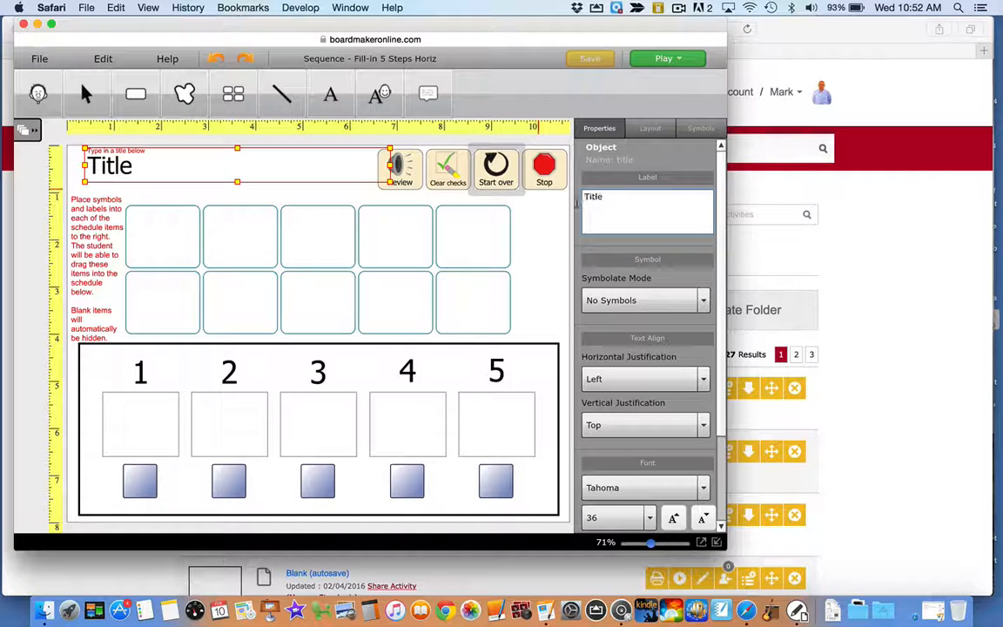
text(Handwashing)
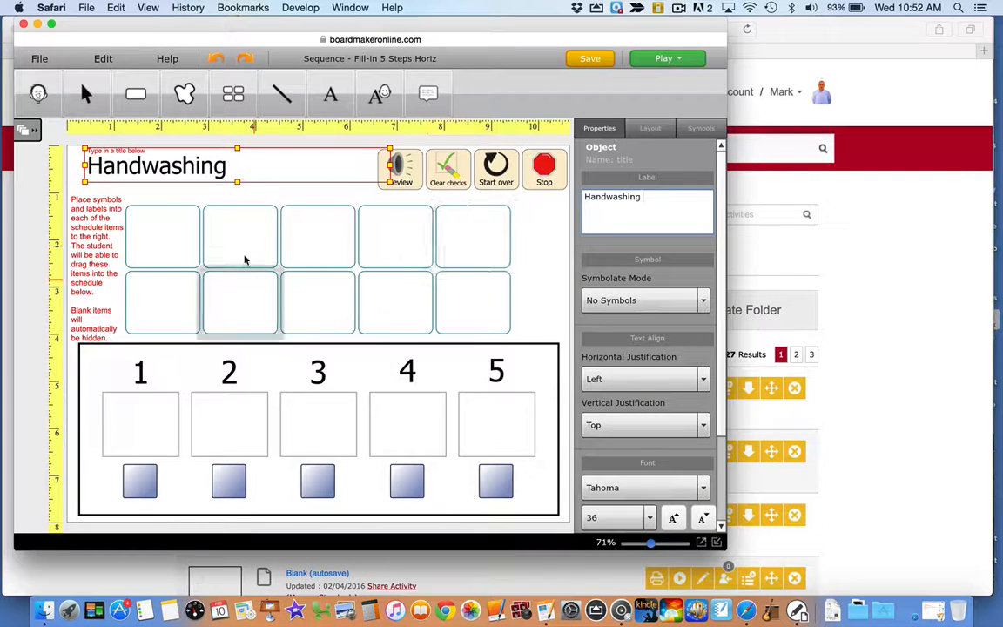
Examine the symbol library, My Media, Web Search and file browsing sources available for the first schedule item in the upper row
click(133, 235)
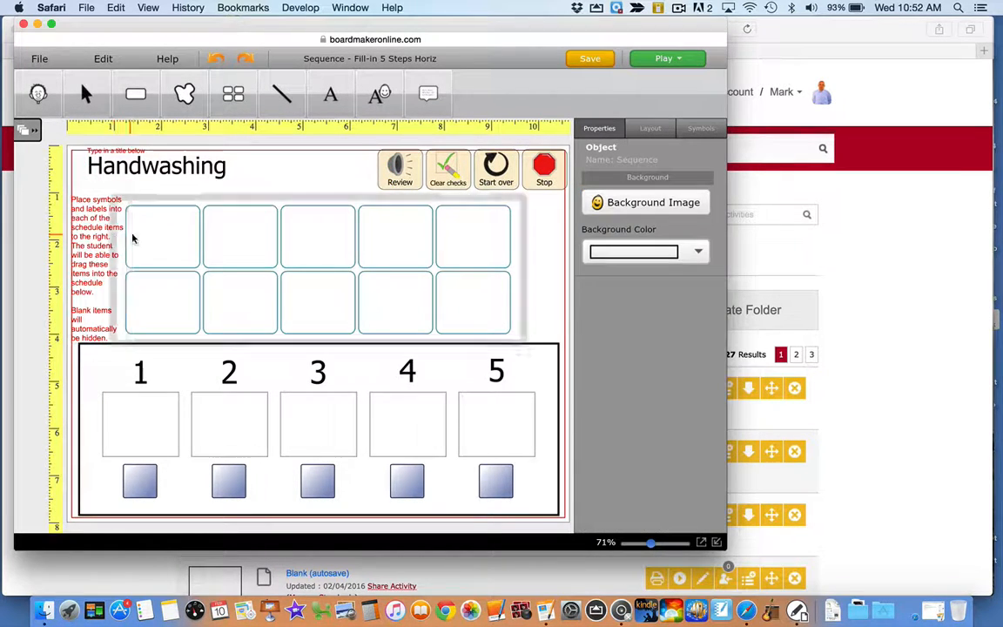
click(146, 234)
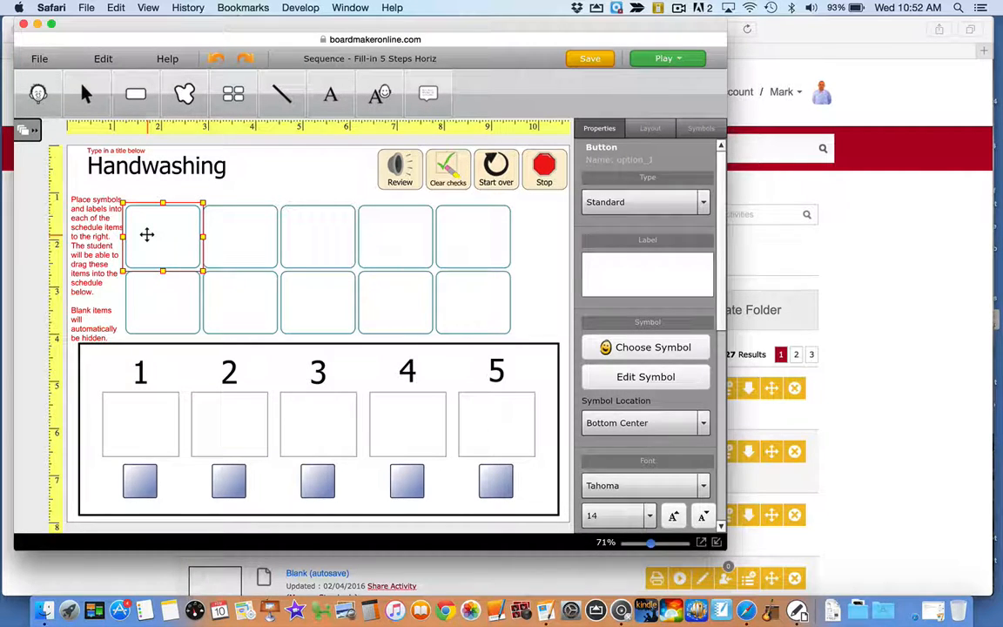
click(695, 129)
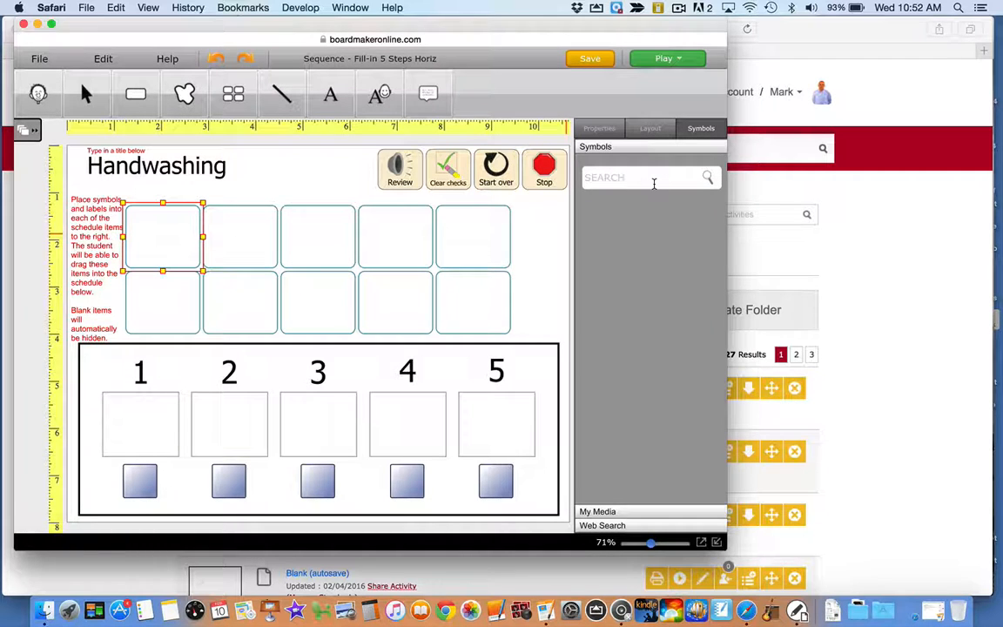
click(599, 511)
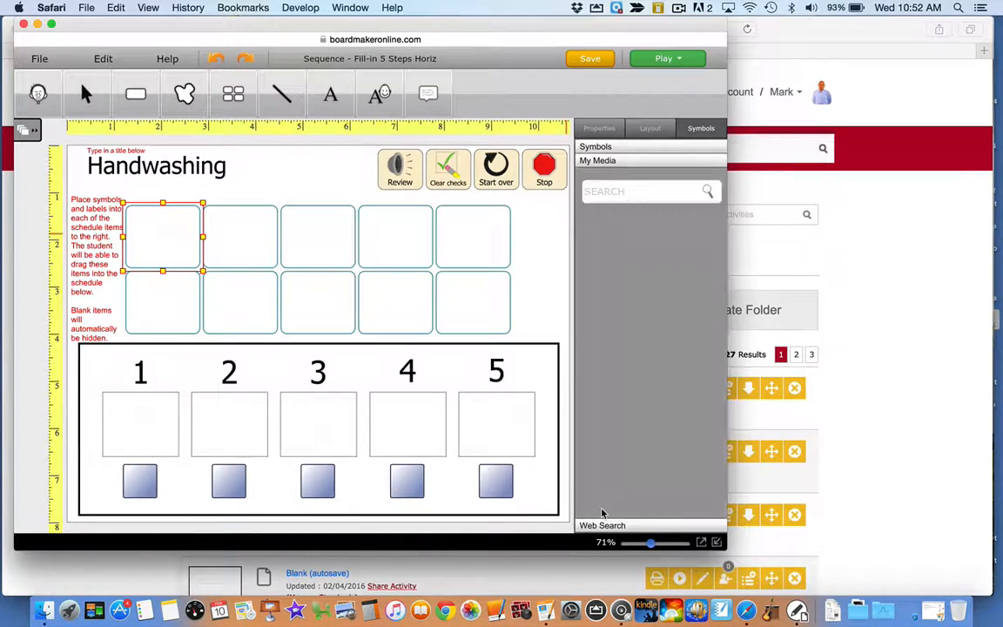
click(634, 195)
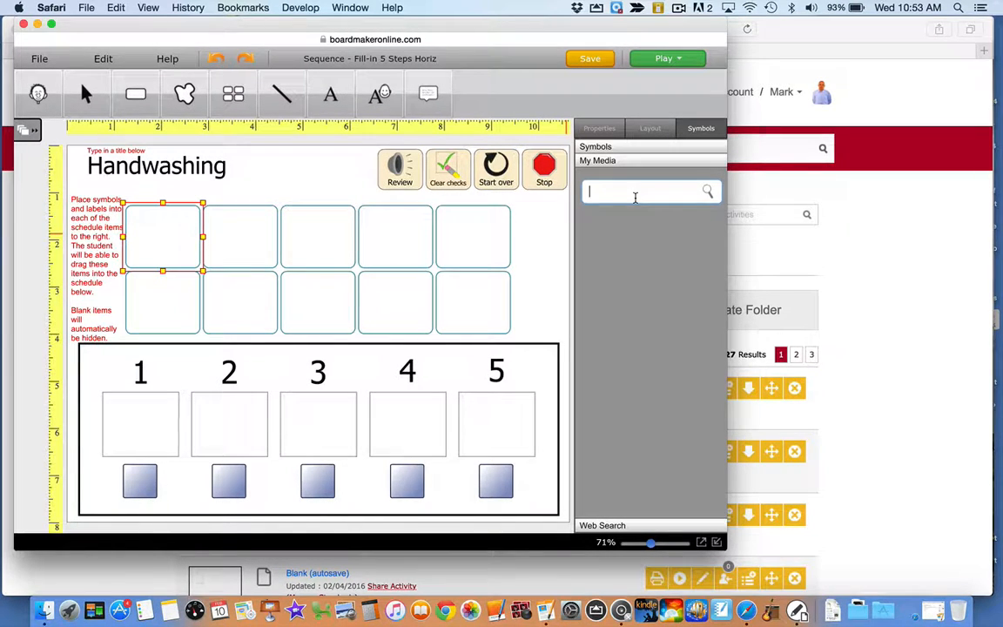
click(612, 527)
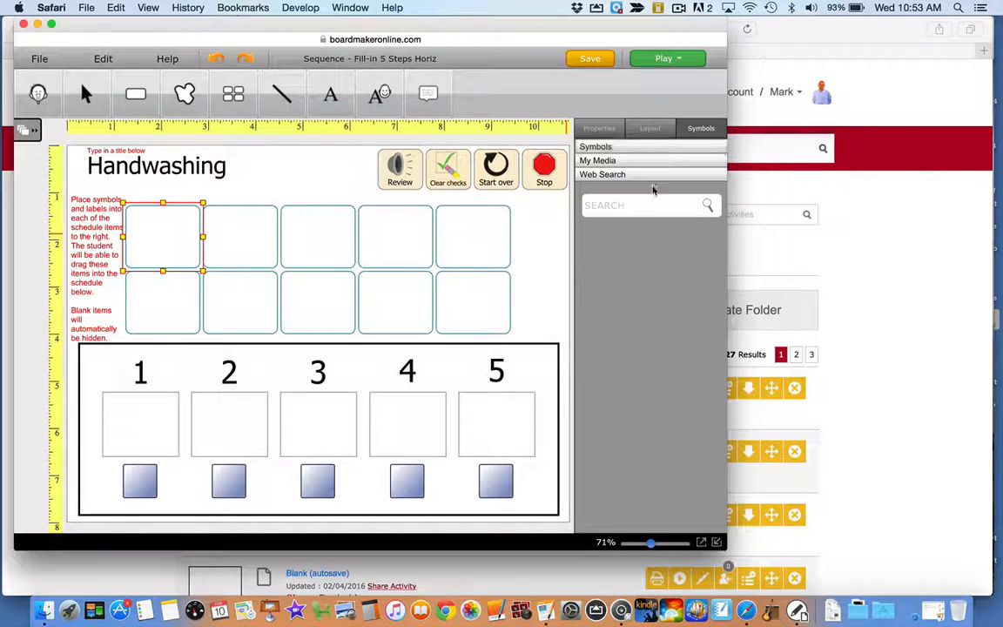
click(625, 212)
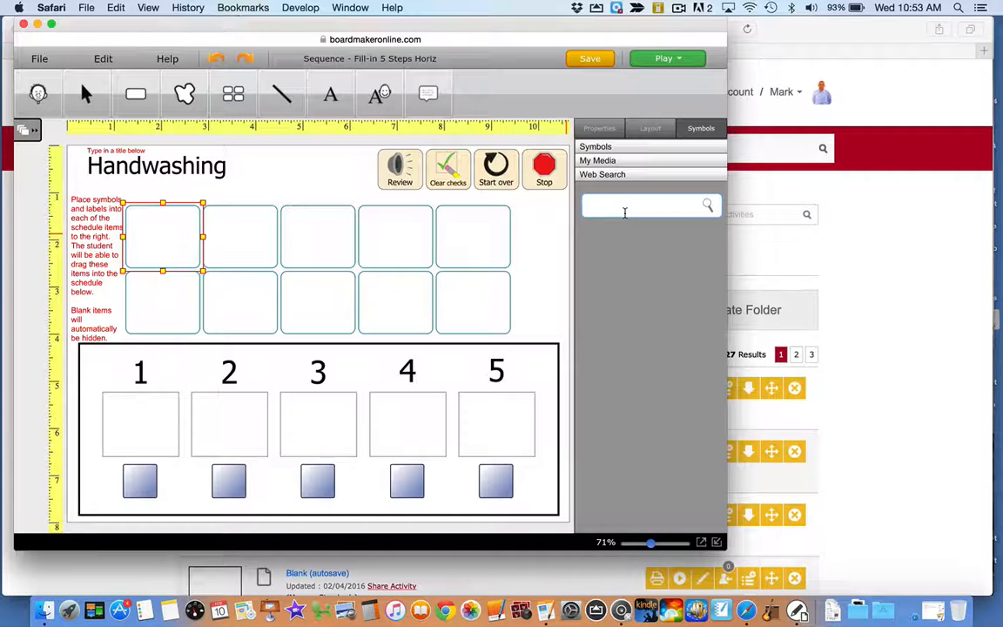
click(597, 128)
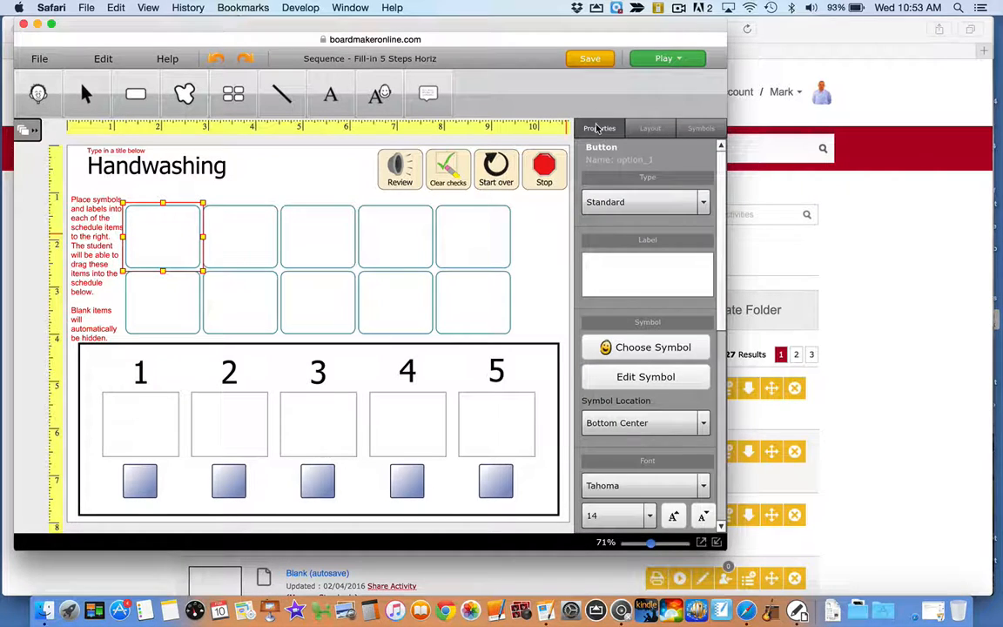
click(633, 349)
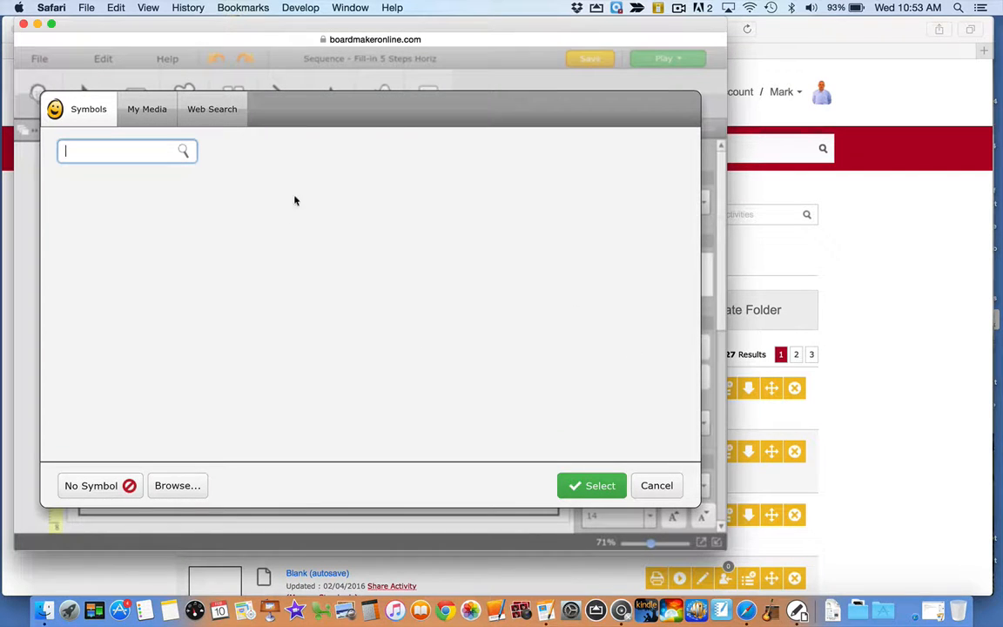
click(176, 488)
click(644, 486)
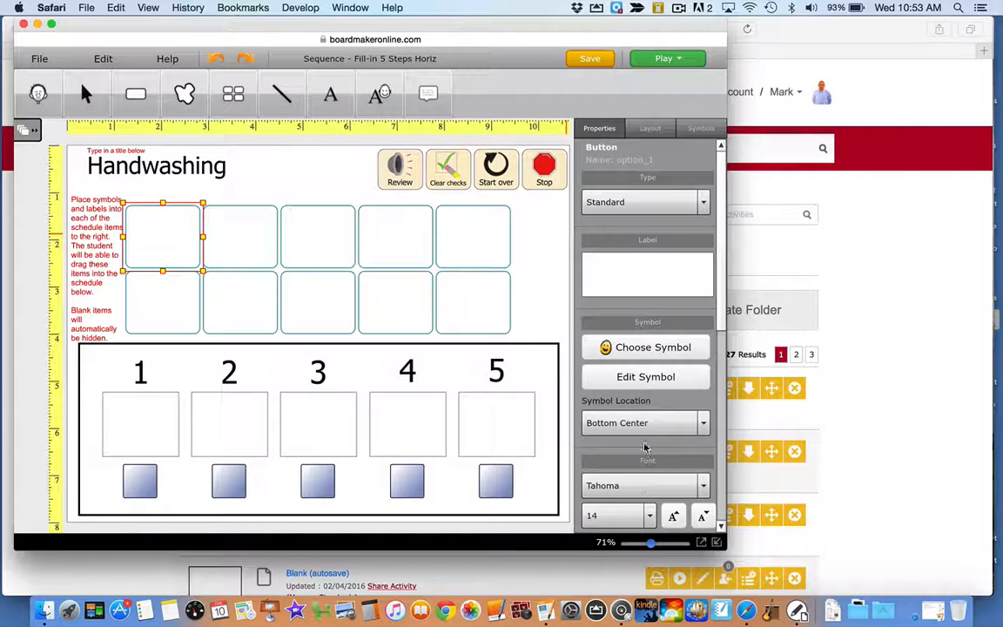
Search the symbol library for "water" and place the dark running-faucet symbol in the first schedule item
click(696, 130)
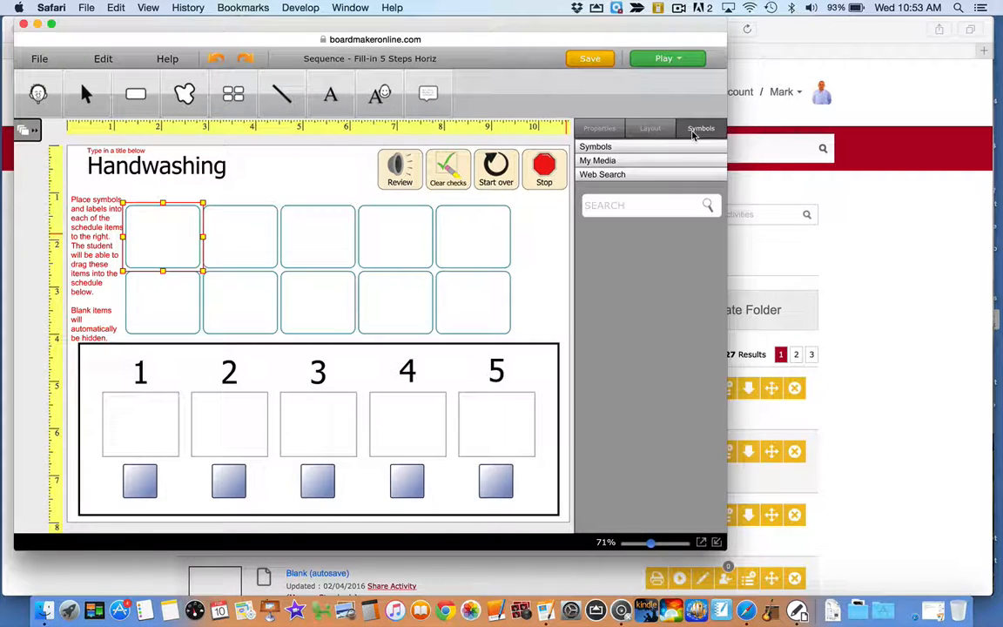
click(647, 148)
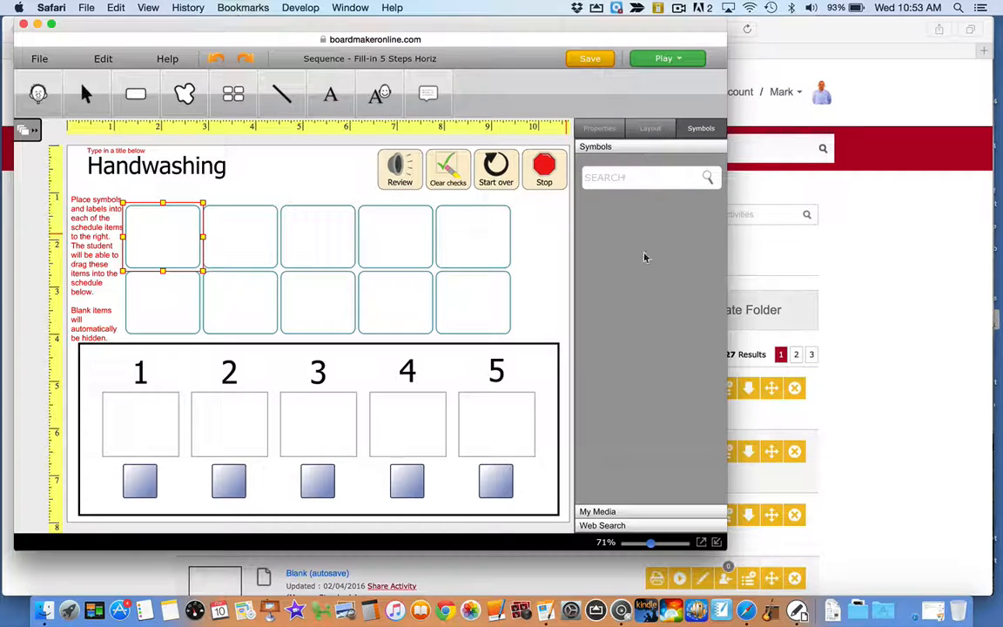
click(638, 180)
text(water)
key(Return)
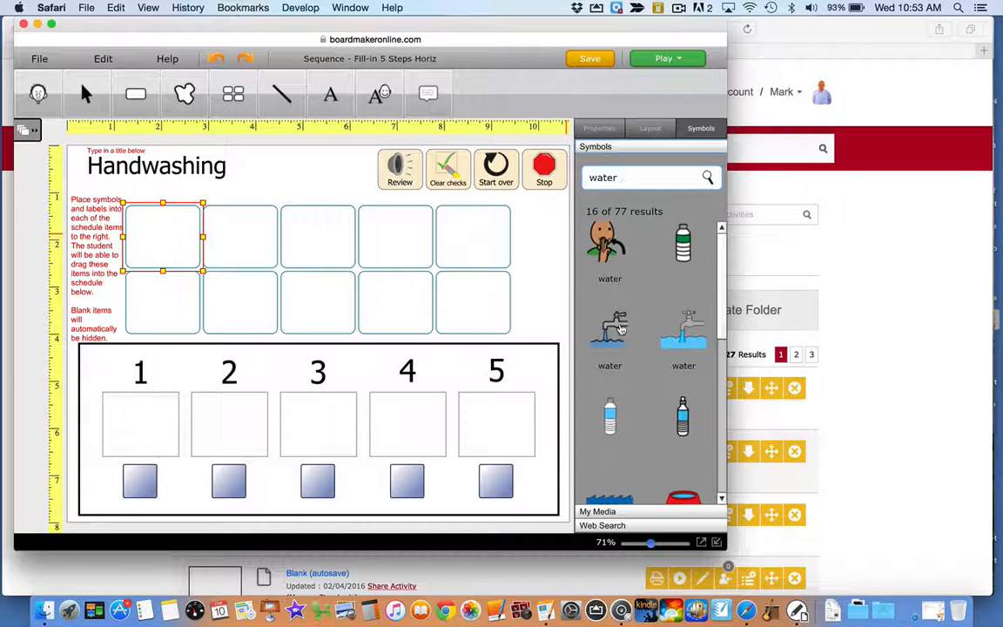
drag(620, 327, 157, 216)
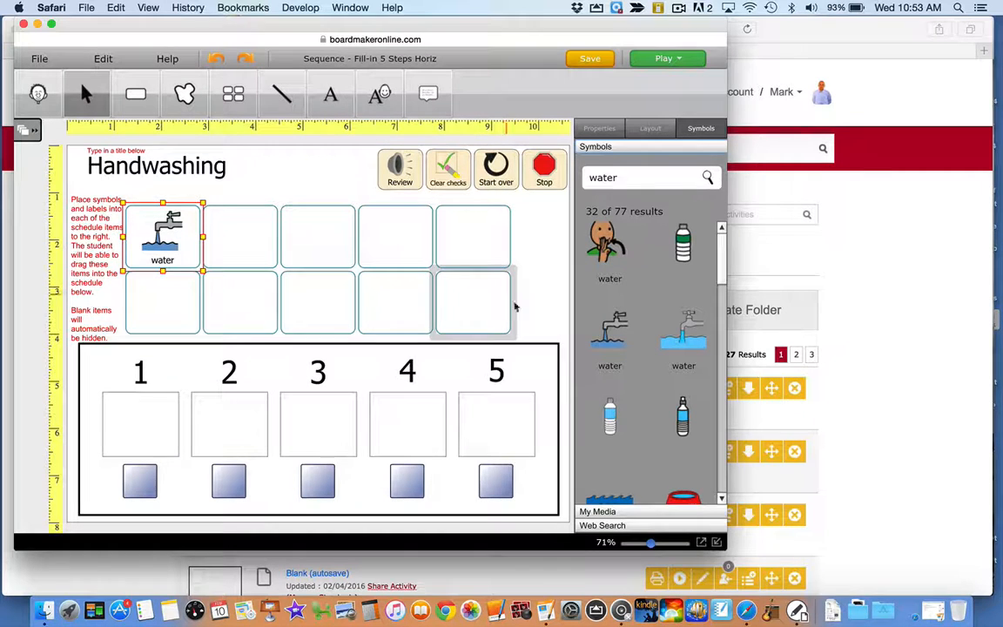
Search the web images for "faucet" and place the photo of hands under a tap in the second schedule item
click(604, 526)
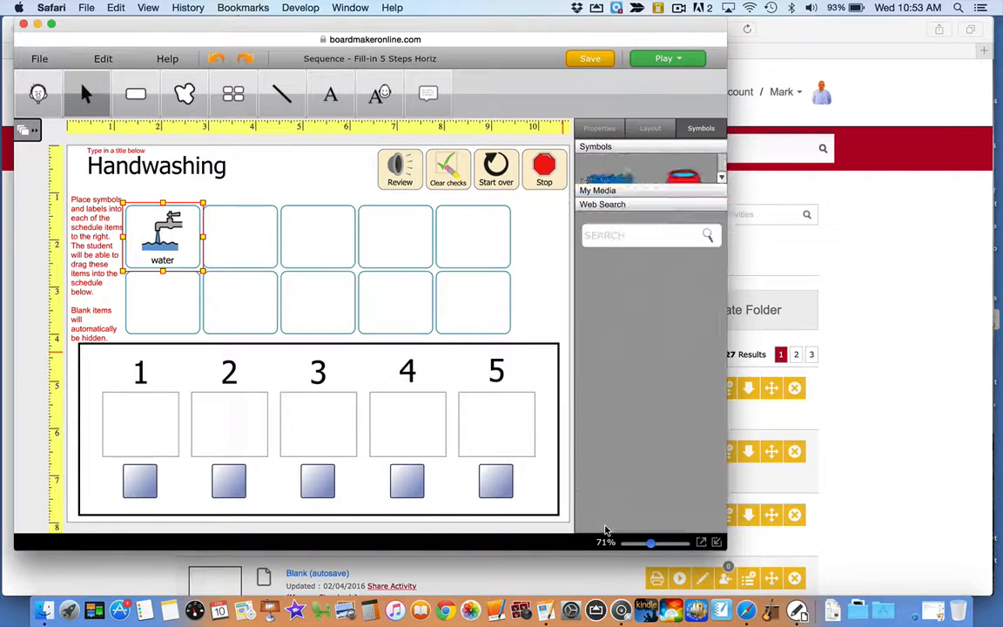
click(642, 203)
text(faucet)
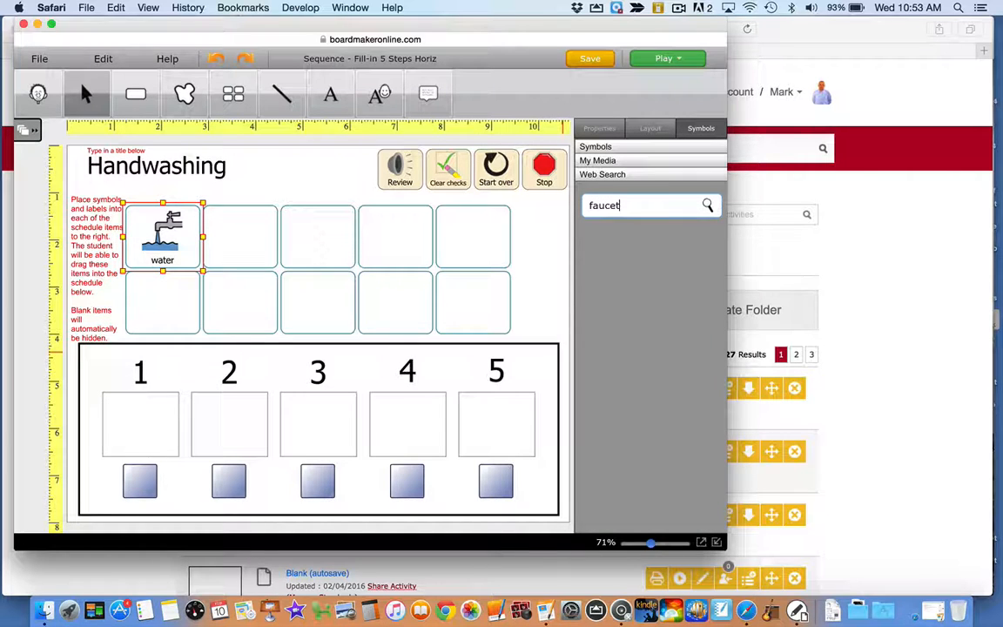
key(Return)
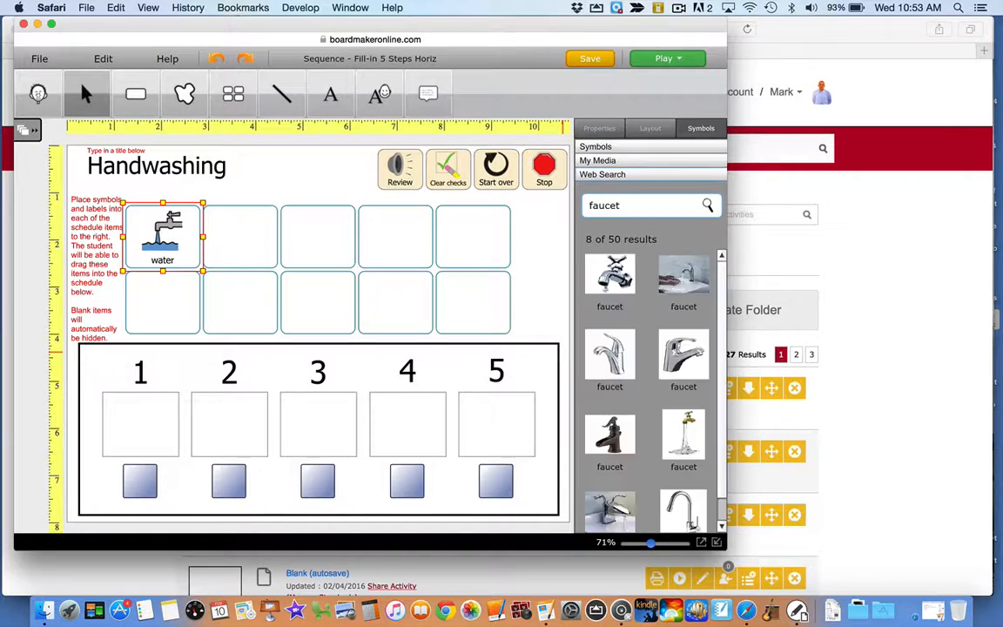
drag(684, 277, 253, 240)
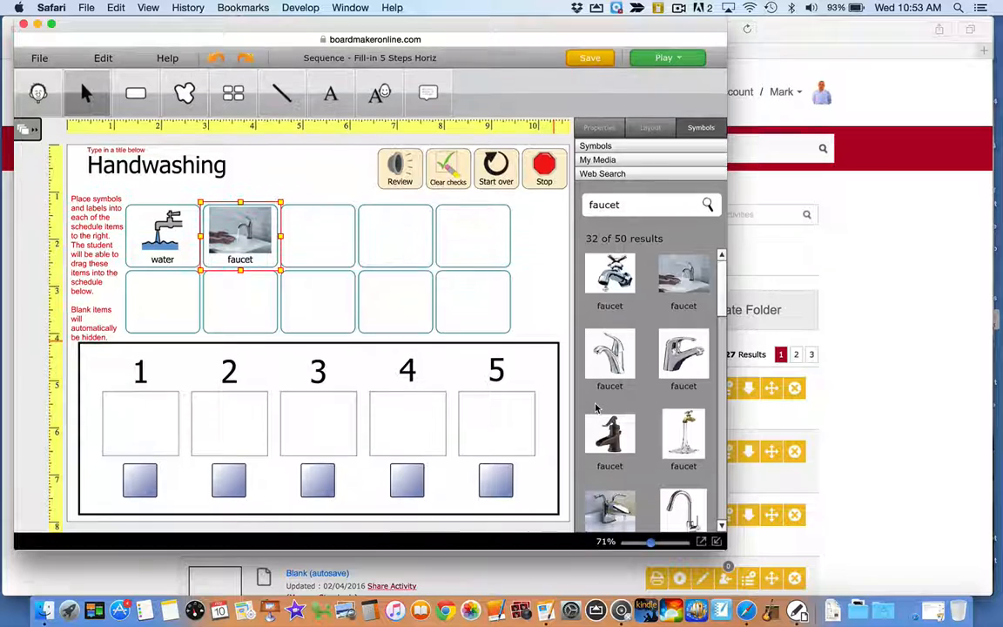
mouse_move(722, 277)
mouse_down()
mouse_move(733, 379)
mouse_move(722, 261)
mouse_up()
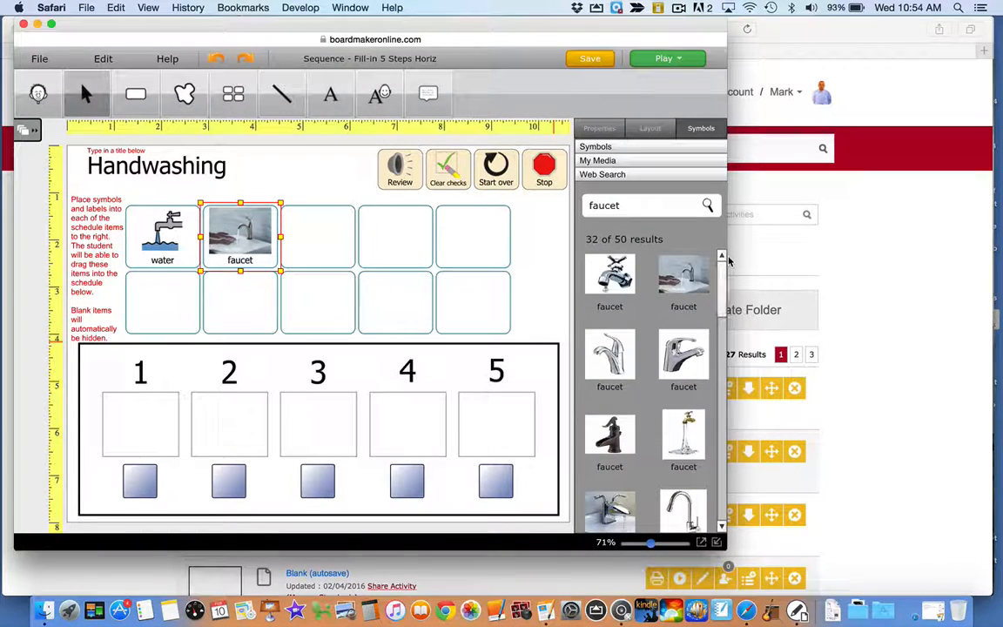
Change the first schedule item's label to "Turn Water On"
click(144, 213)
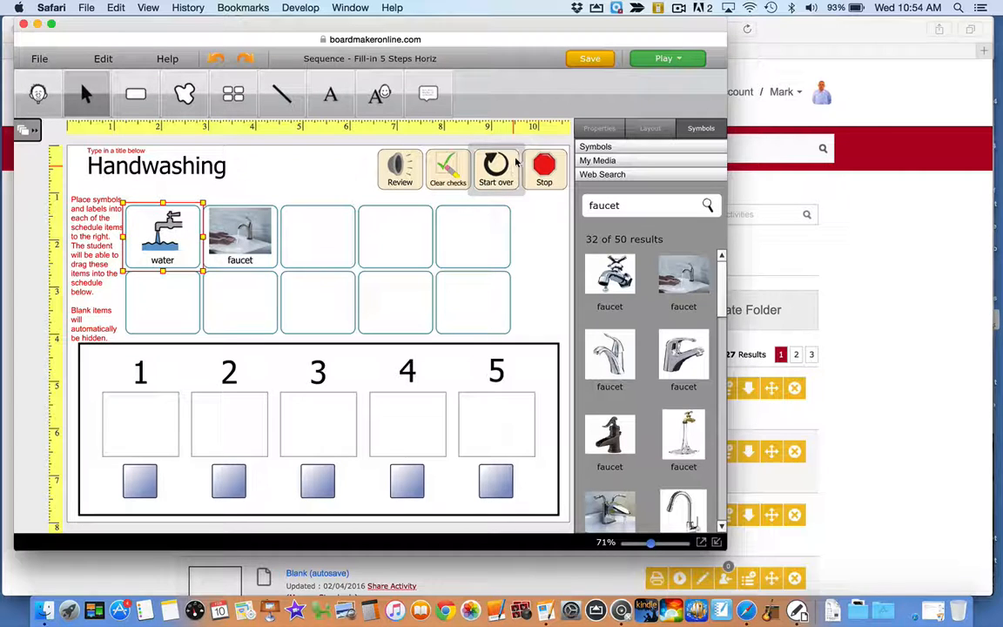
click(596, 128)
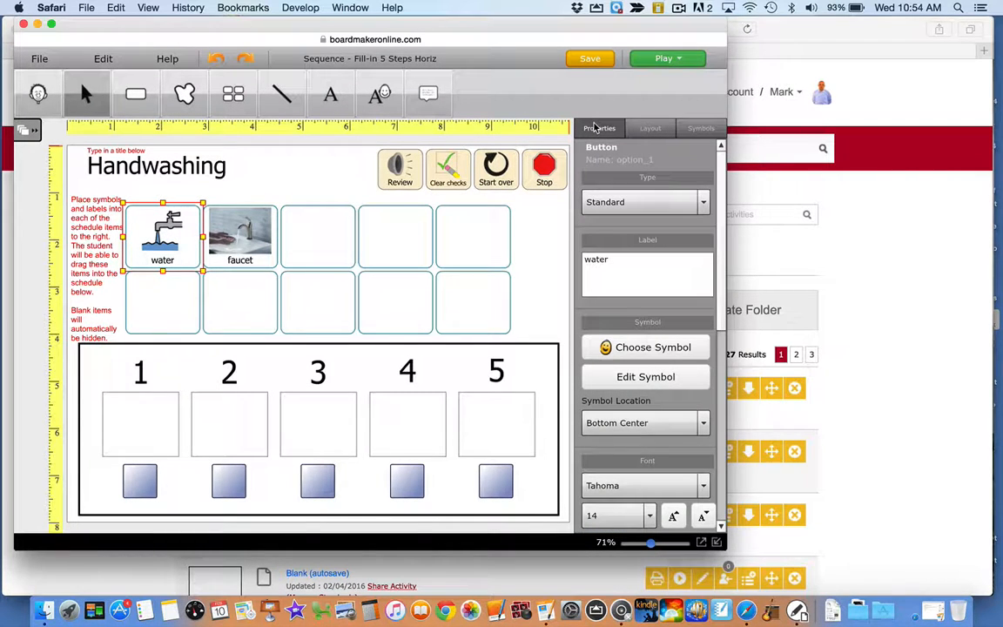
double_click(602, 261)
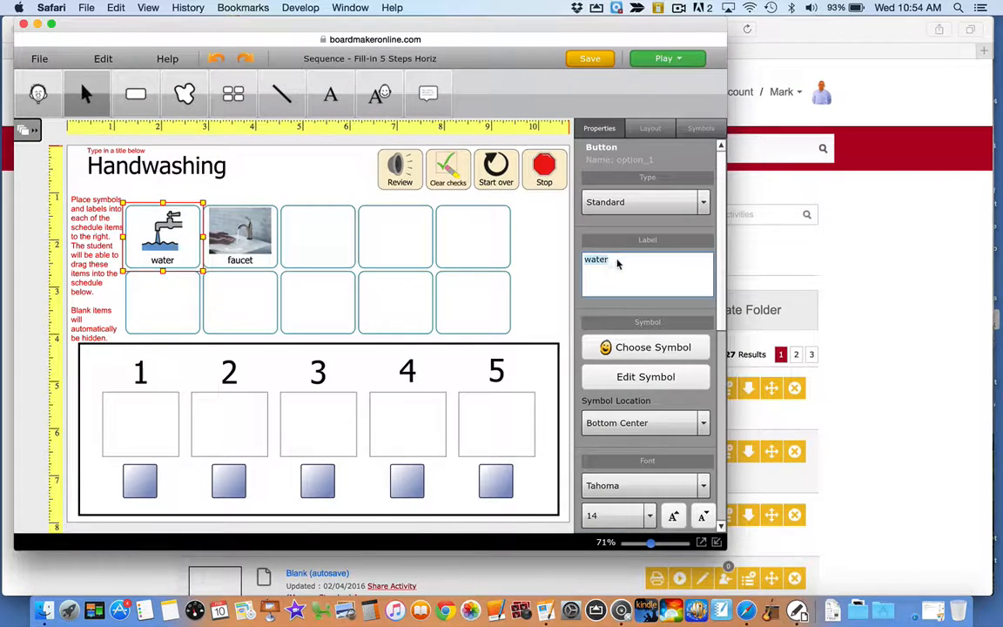
text(Turn W)
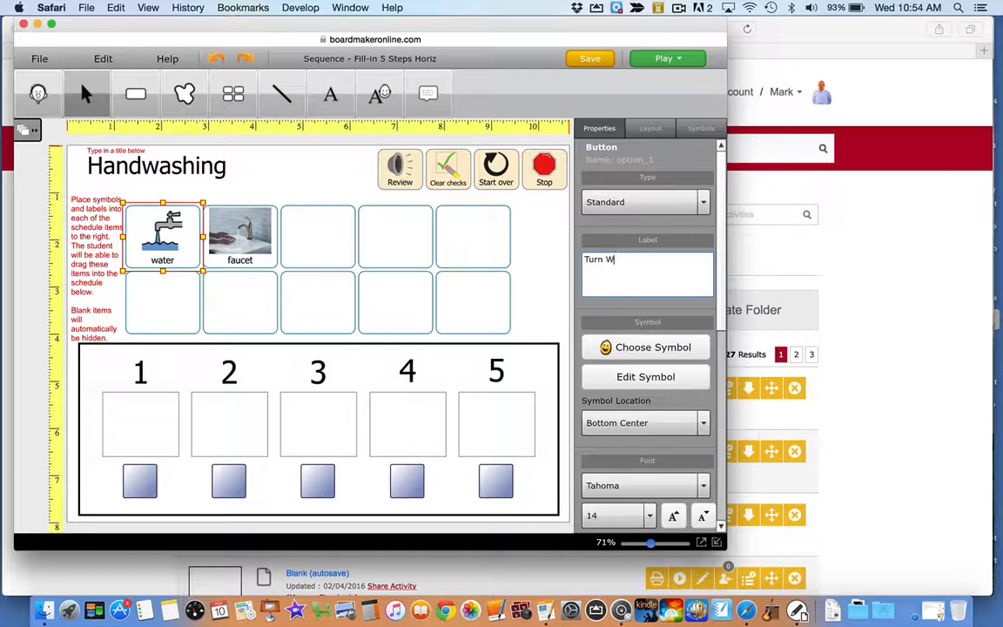
text(ater)
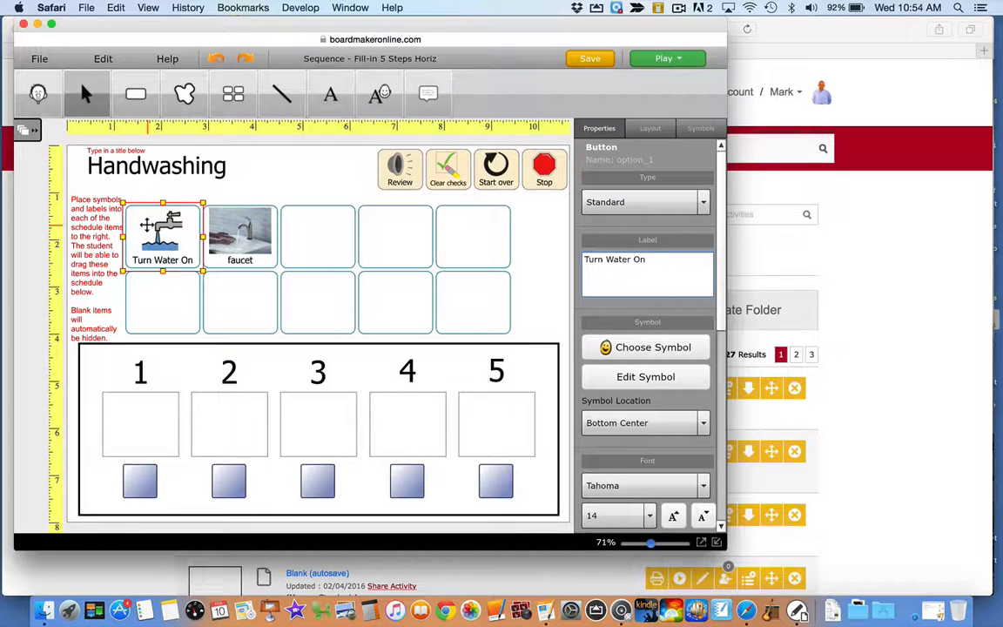
click(112, 162)
Examine the symbol, font, text background and fill properties of the "Turn Water On" item
click(702, 127)
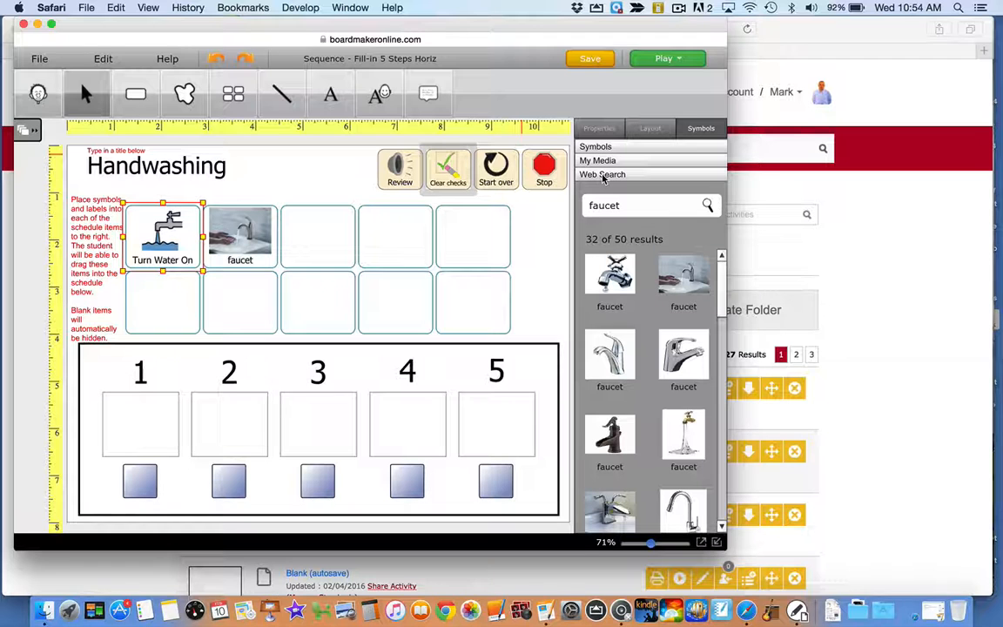
click(612, 130)
scroll(622, 317, down, 1)
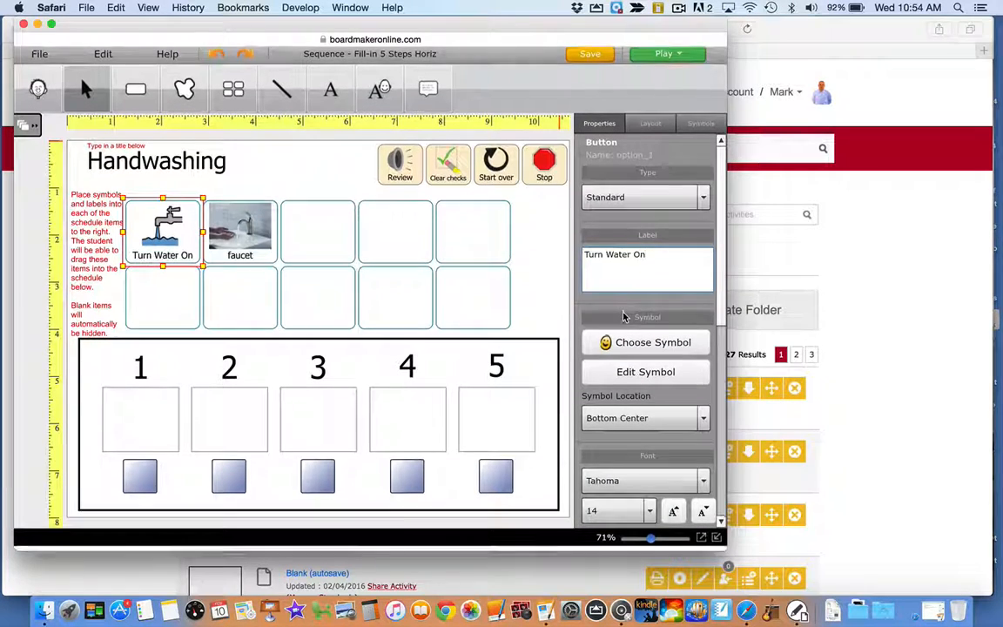
scroll(623, 317, up, 1)
scroll(706, 394, down, 5)
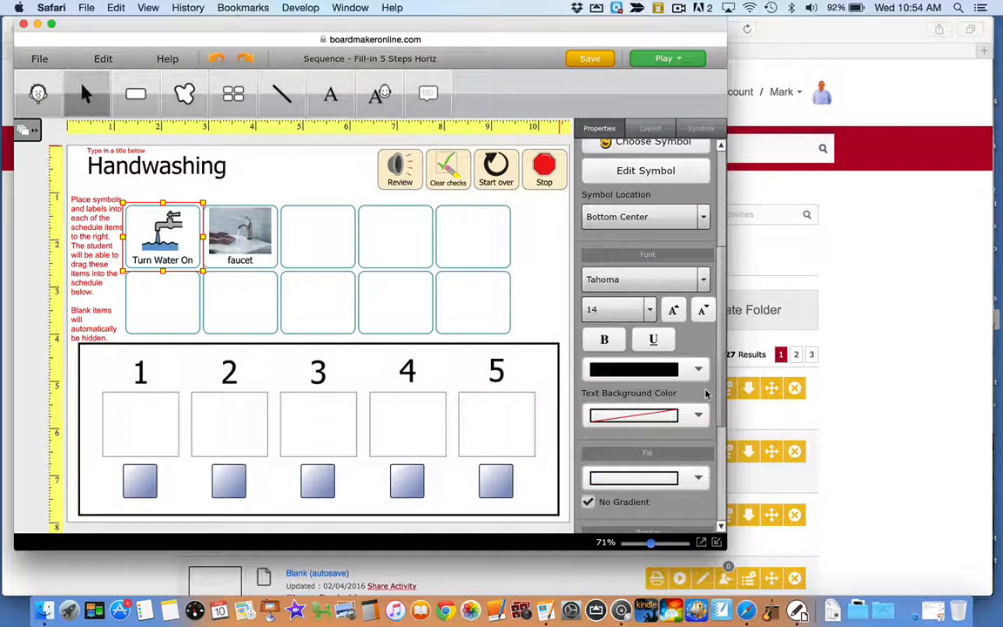
scroll(706, 394, down, 2)
scroll(712, 365, up, 4)
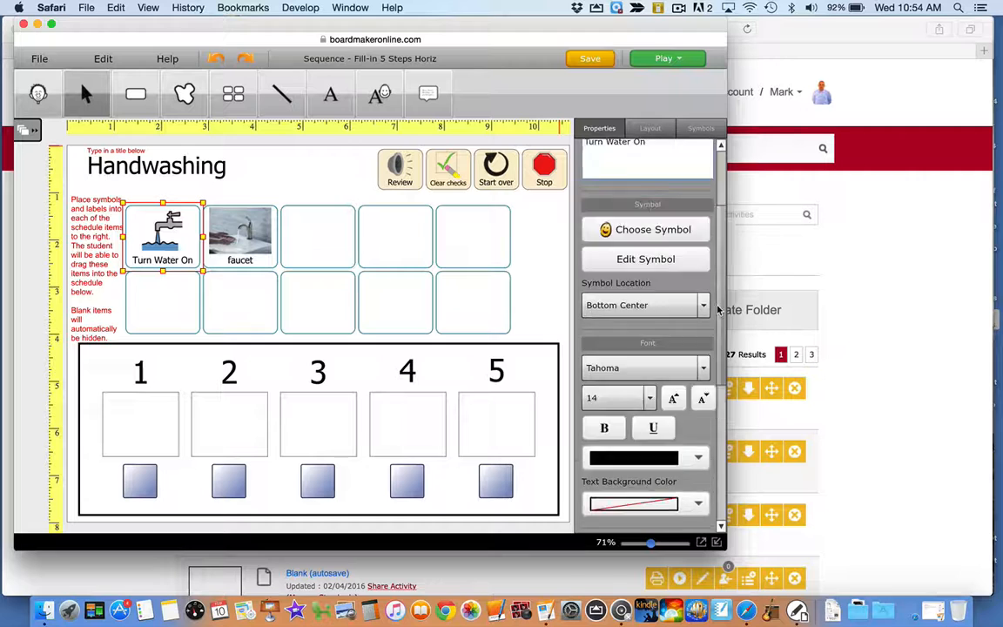
scroll(718, 310, up, 3)
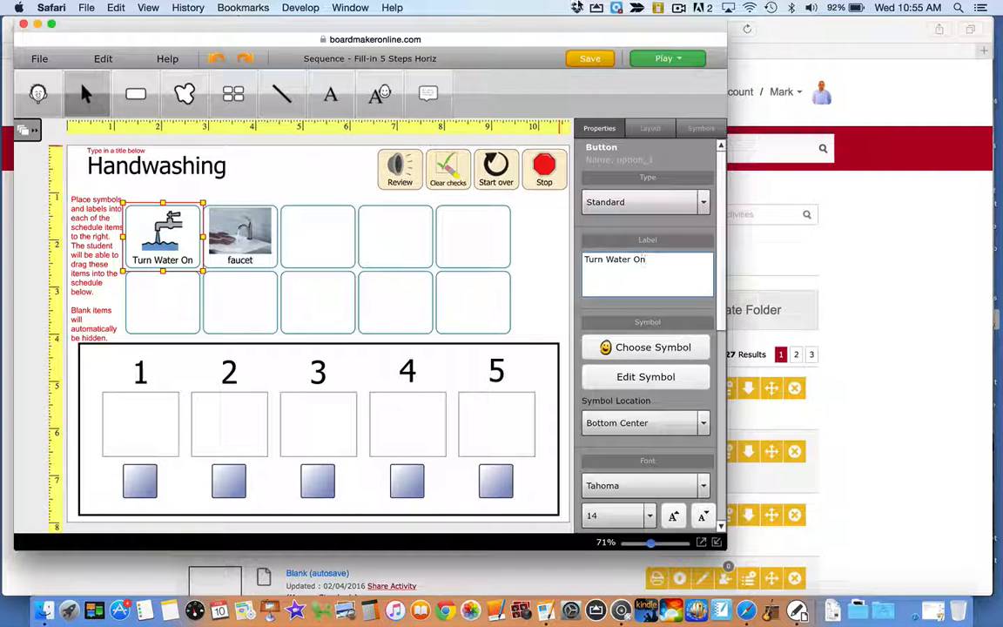
Save the activity under the name "Handwashing"
click(597, 60)
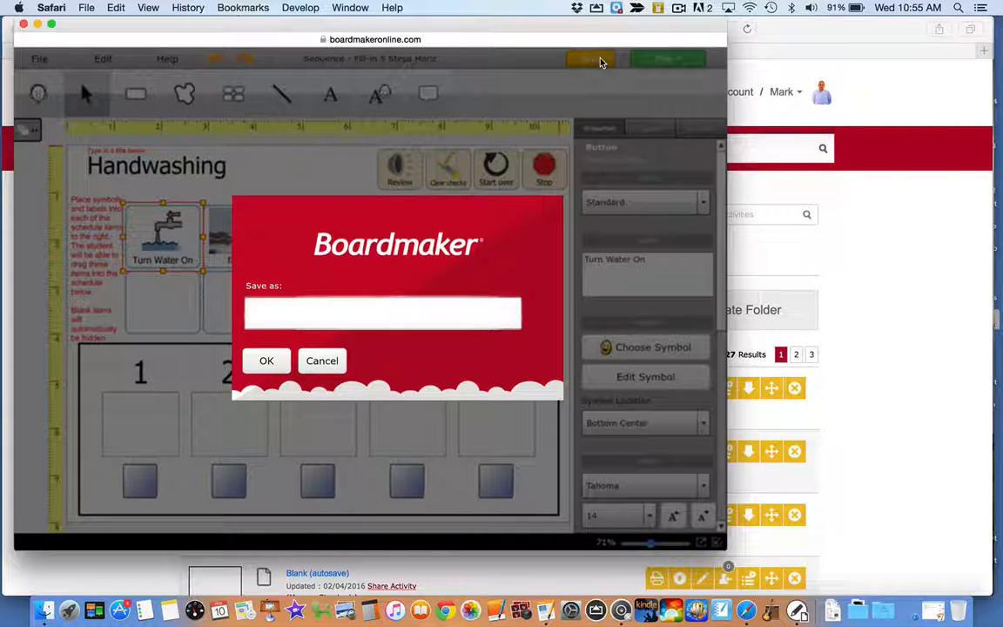
text(Handwashing)
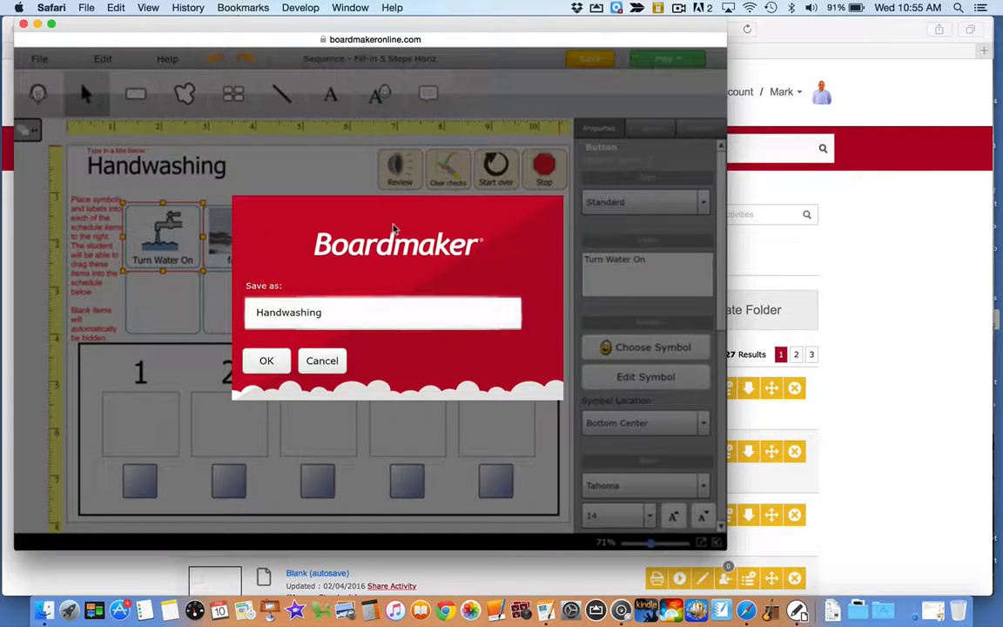
click(267, 360)
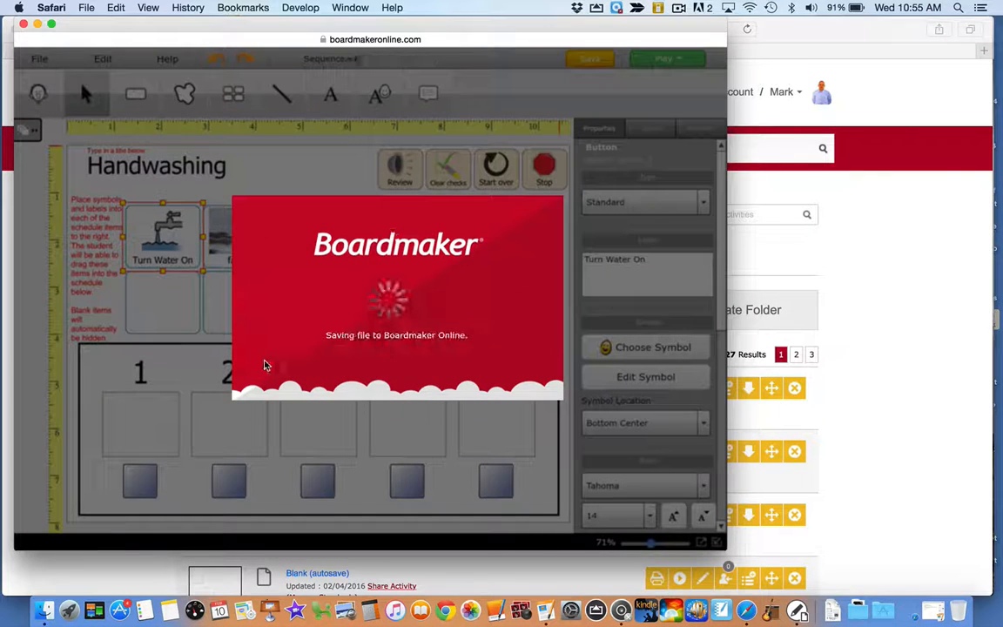